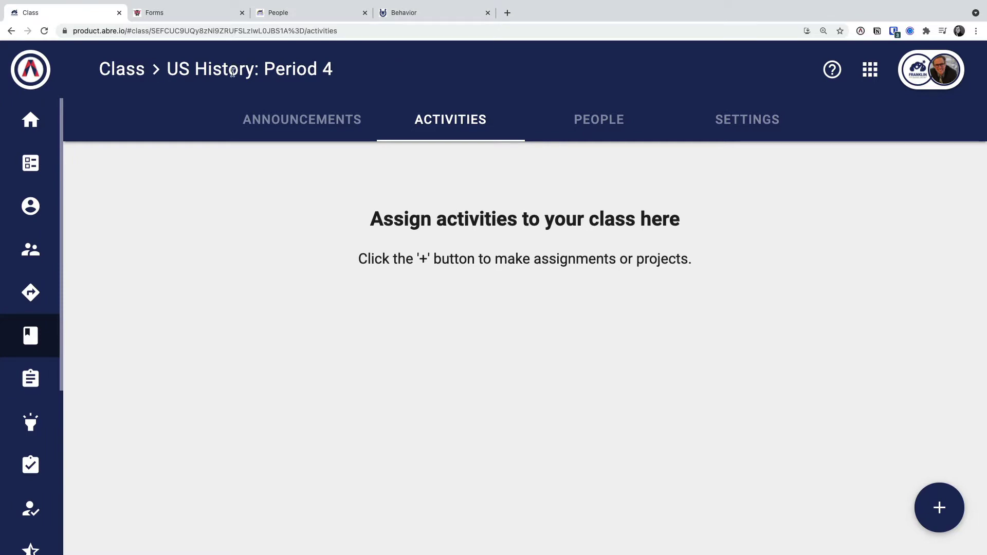
Start a new activity in the US History: Period 4 class and name it "Presidents Presentation"
click(319, 135)
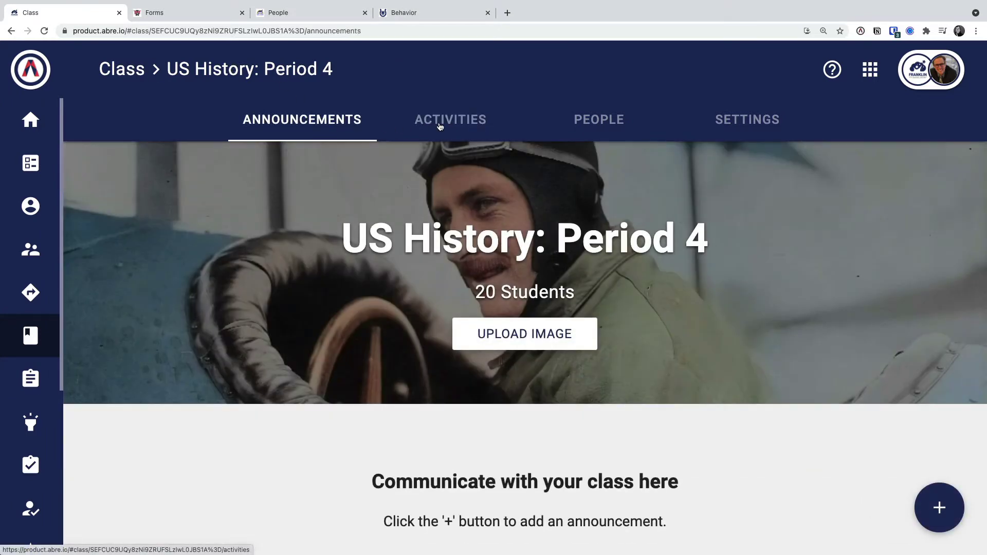
click(439, 127)
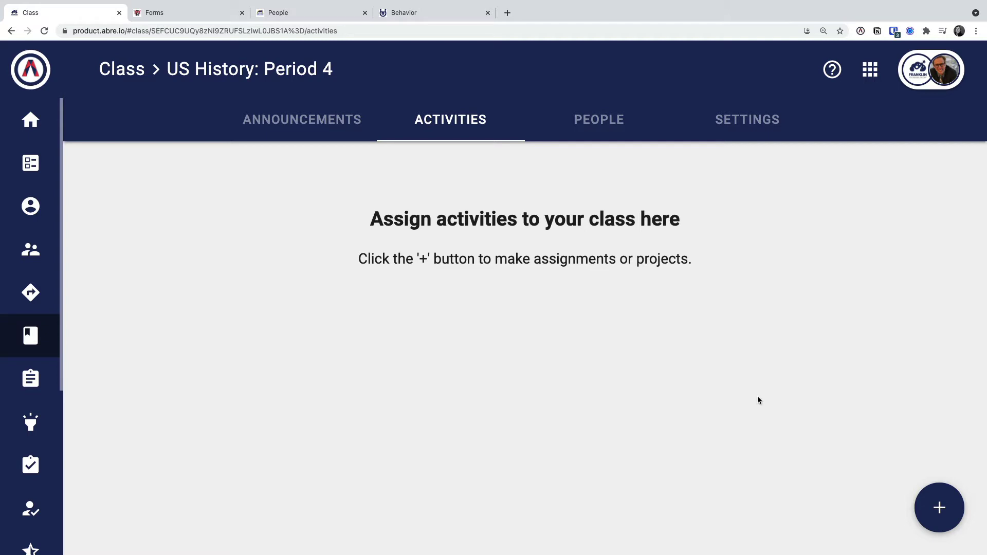
click(939, 507)
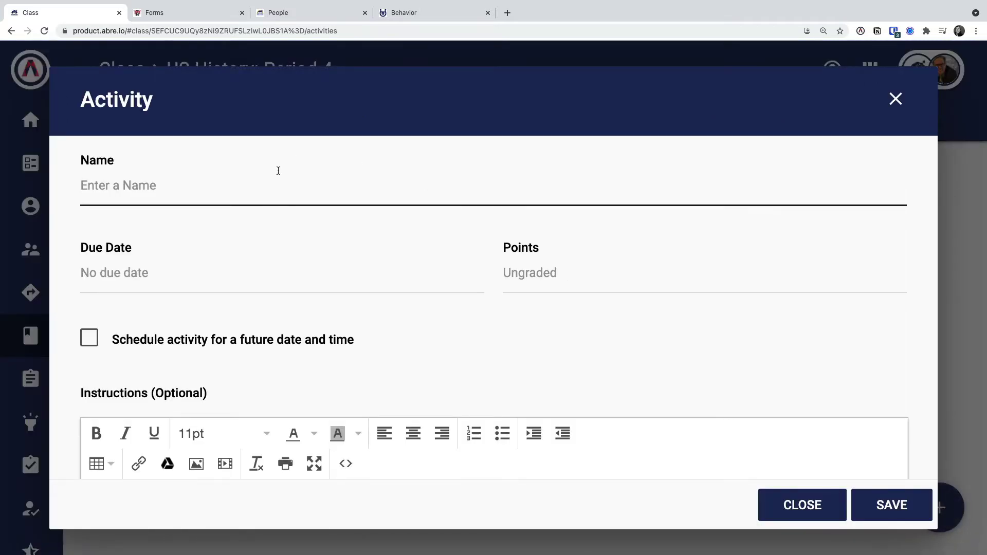
text(Presidents )
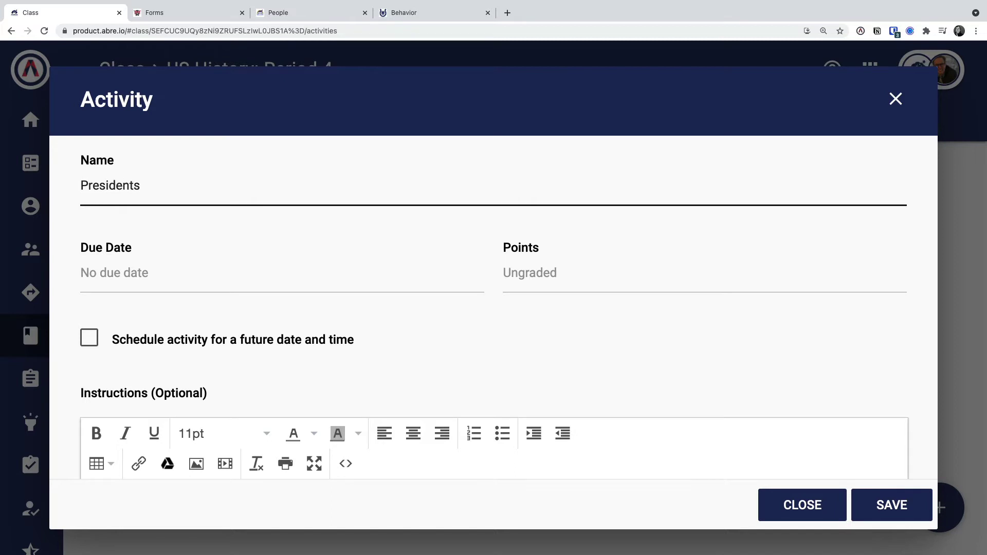
text(Presentation)
Set the Presidents Presentation activity's due date to 2021-08-31 and its points to 10
click(372, 271)
click(460, 458)
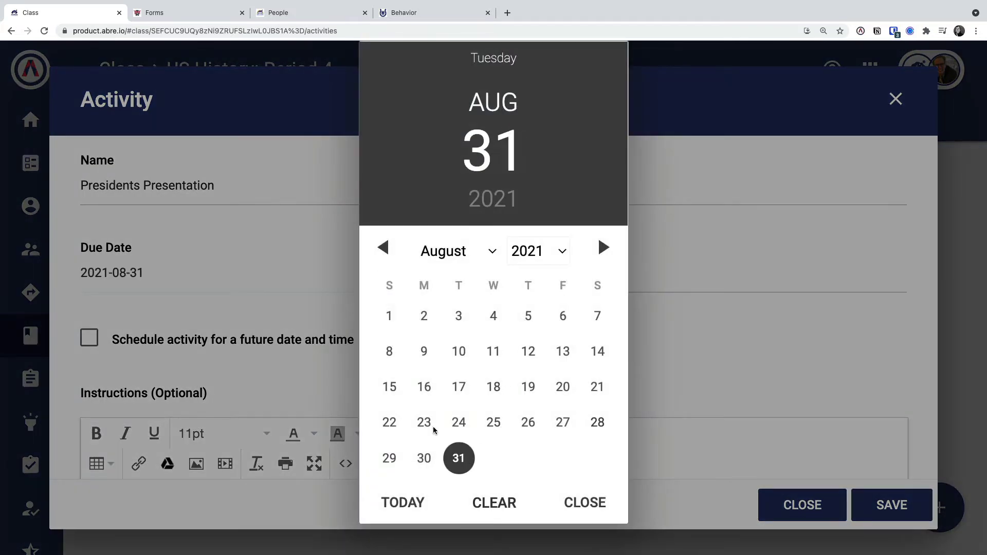
click(260, 254)
click(610, 277)
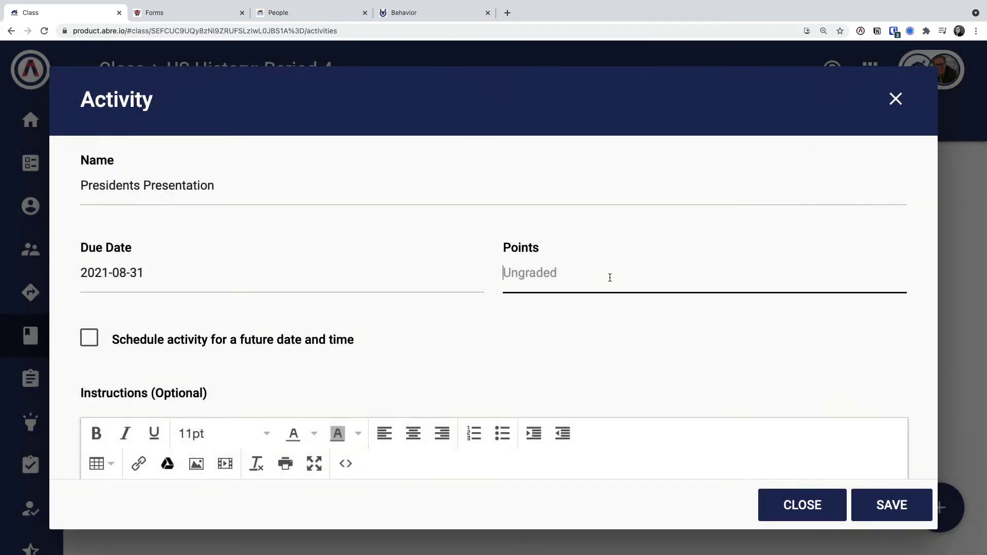
text(10)
click(540, 341)
Enter "Google Classroom Activity" as the instructions and save the Presidents Presentation activity
scroll(539, 341, down, 3)
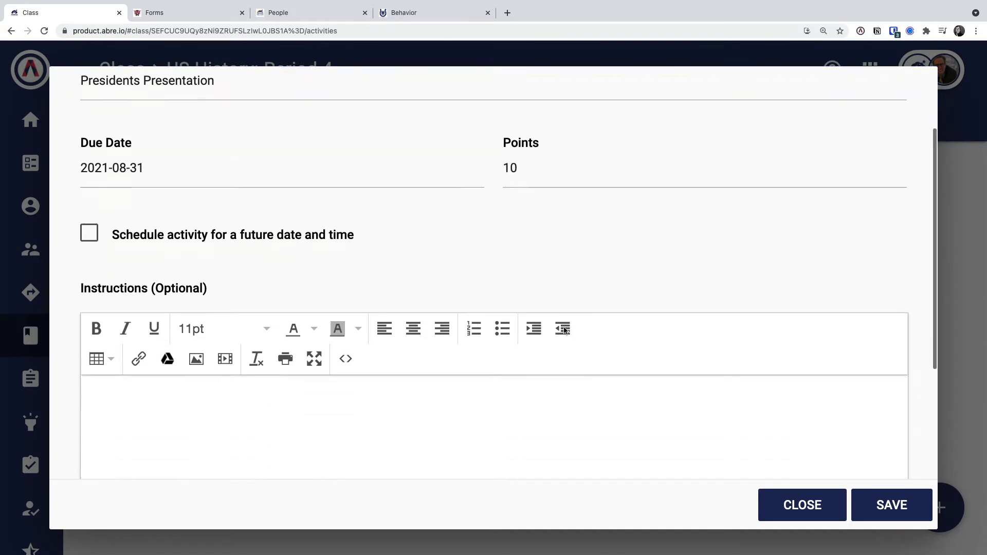
click(486, 367)
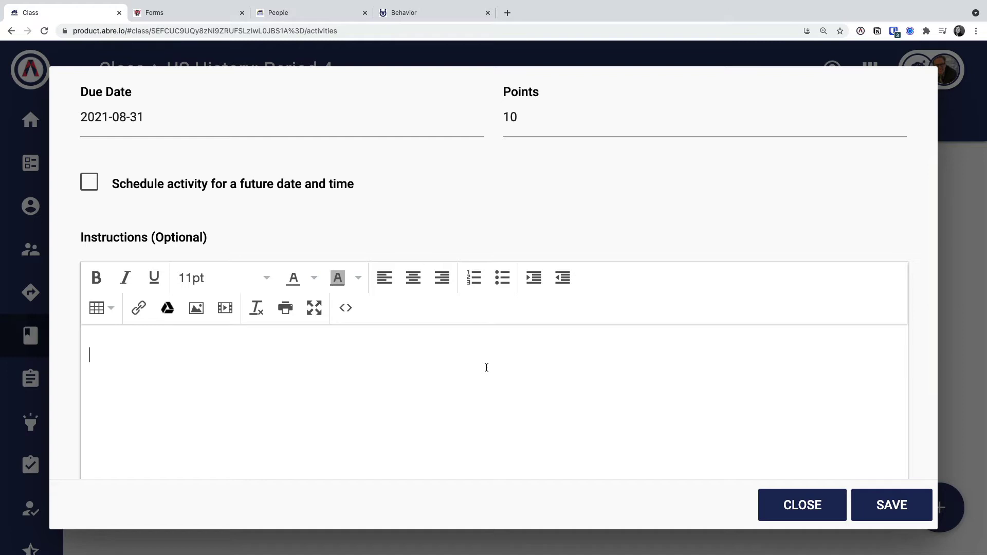
text(Google Cl)
text(assromm)
key(BackSpace)
key(BackSpace)
text(op)
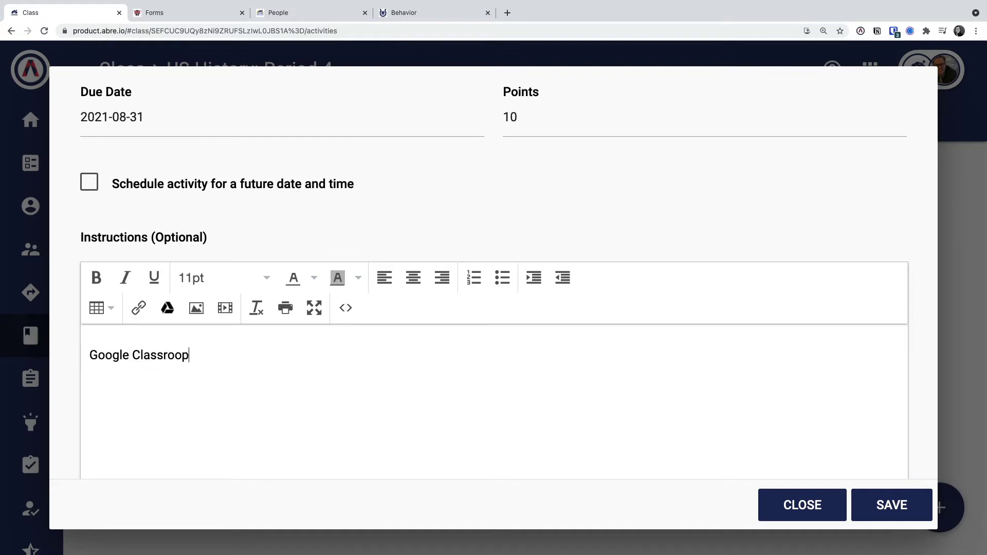
key(BackSpace)
text(m Activity)
click(883, 508)
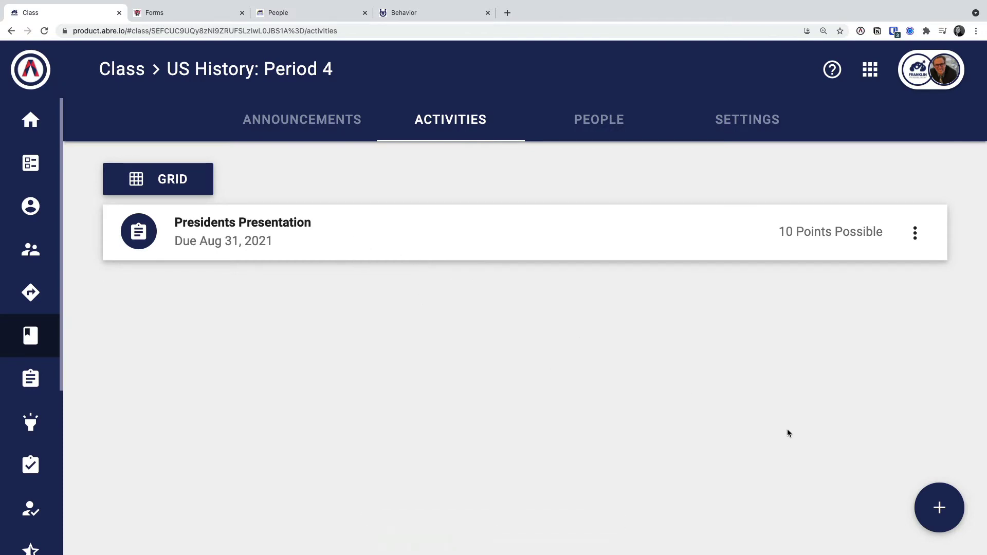
Start a second class activity and name it "Worksheet: English Colonies"
click(937, 507)
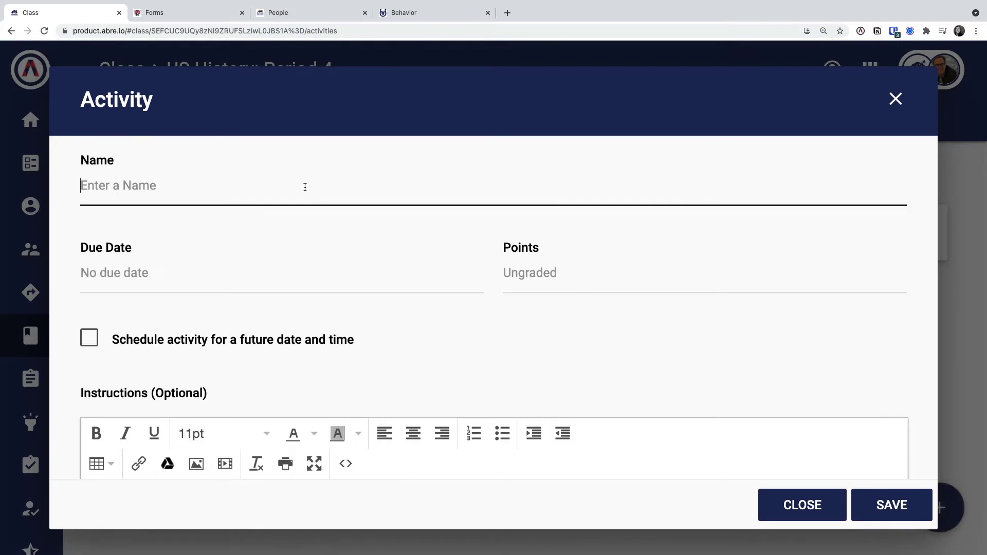
text(Worksheet: )
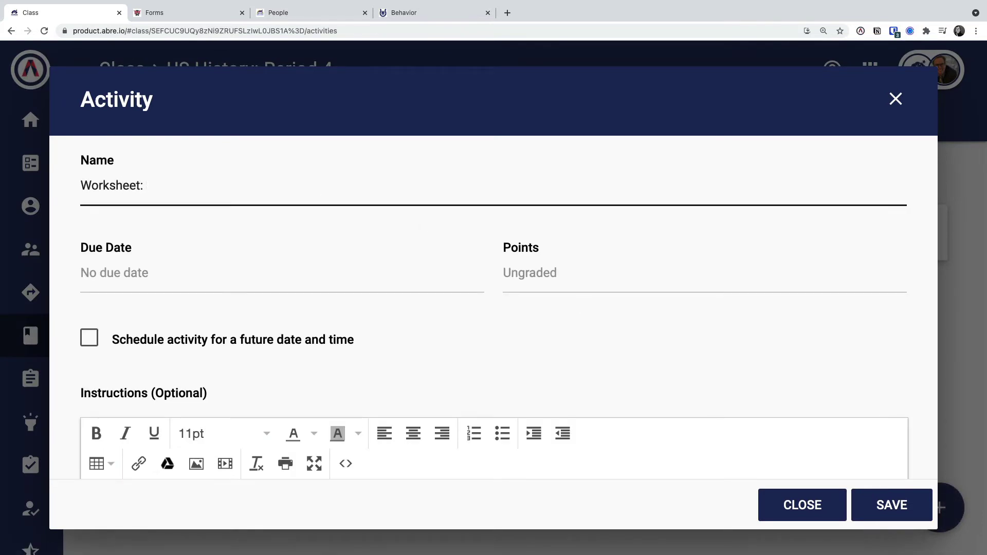
text(English Colonies)
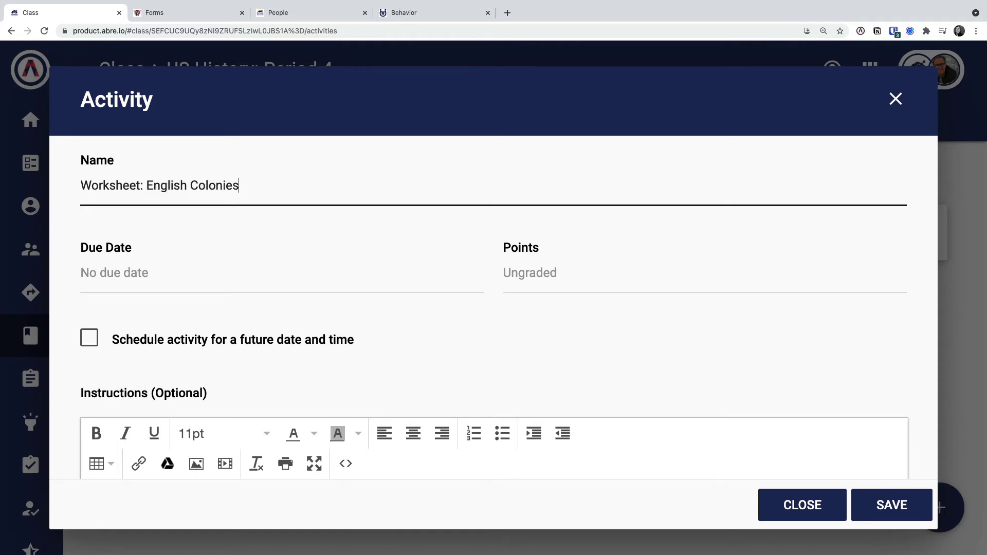
Make the English Colonies worksheet due 2021-08-31 for 25 points and save it
click(326, 270)
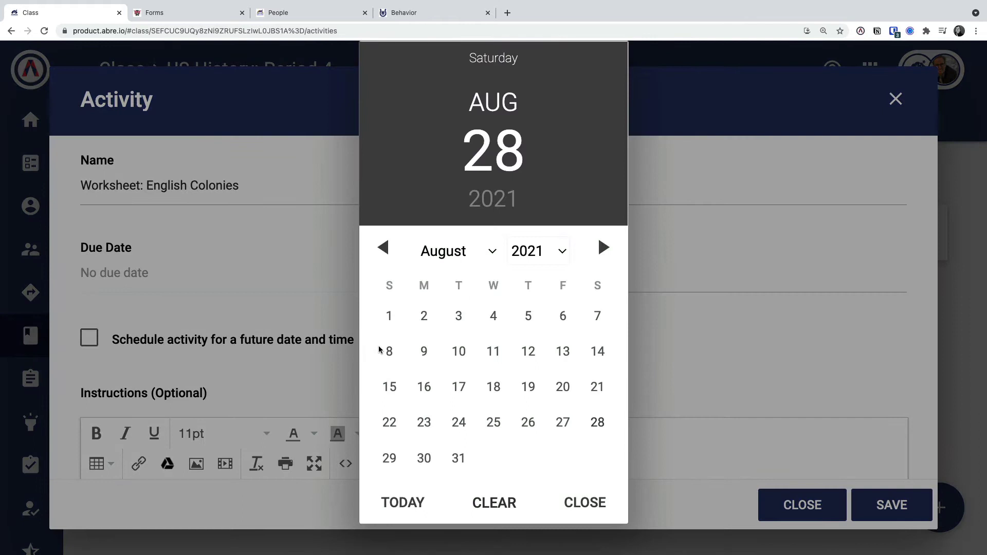
click(455, 456)
click(258, 282)
click(519, 269)
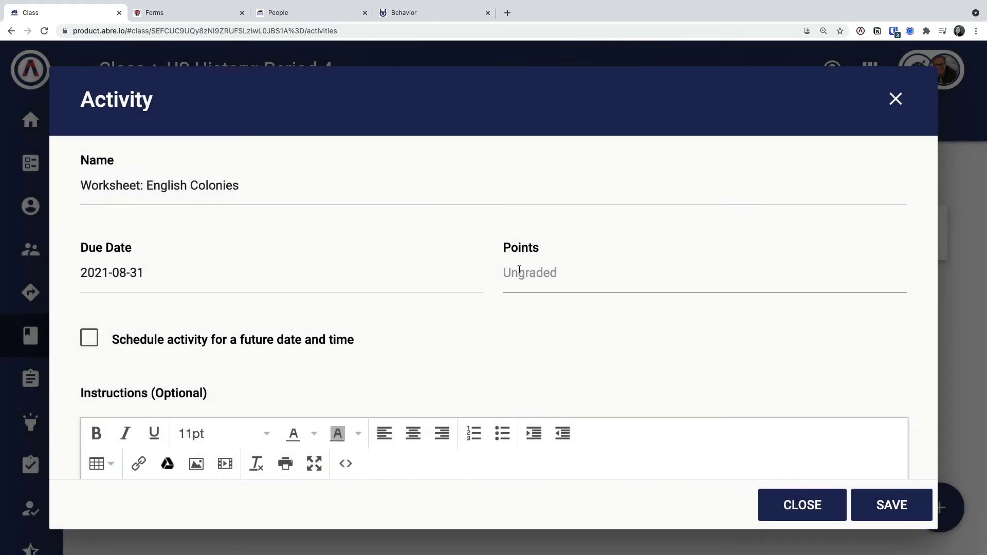
text(25)
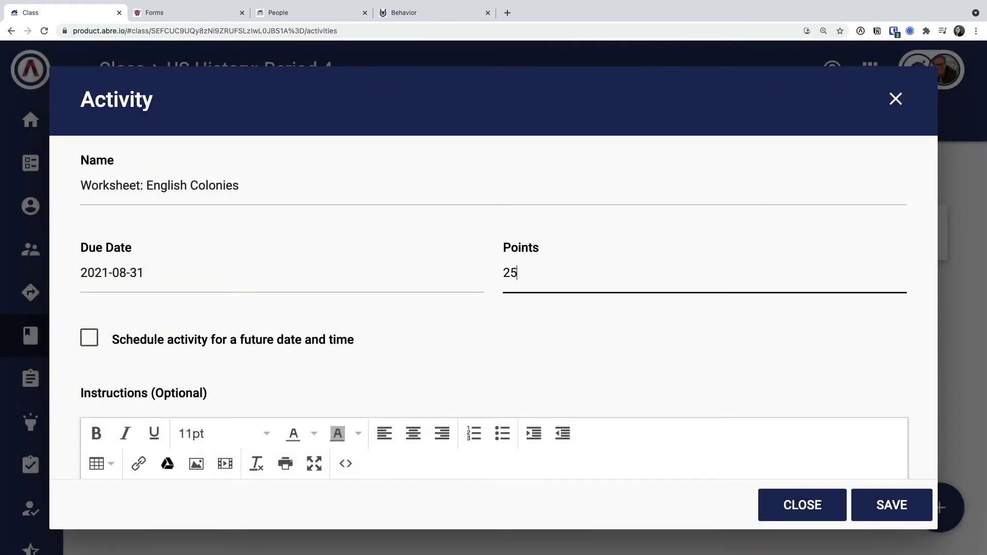
click(480, 334)
click(887, 507)
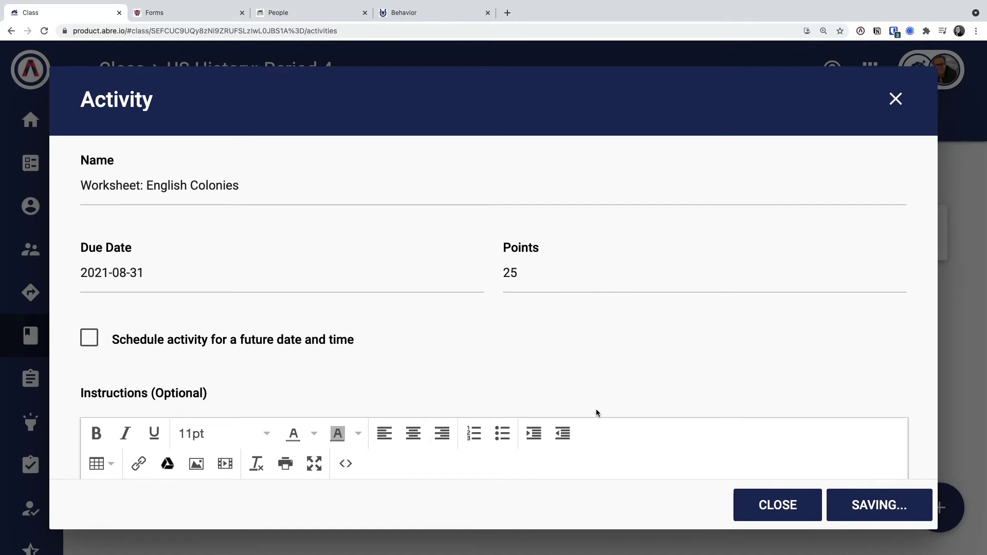
Start a third class activity and name it "Quizlet Quiz"
click(938, 508)
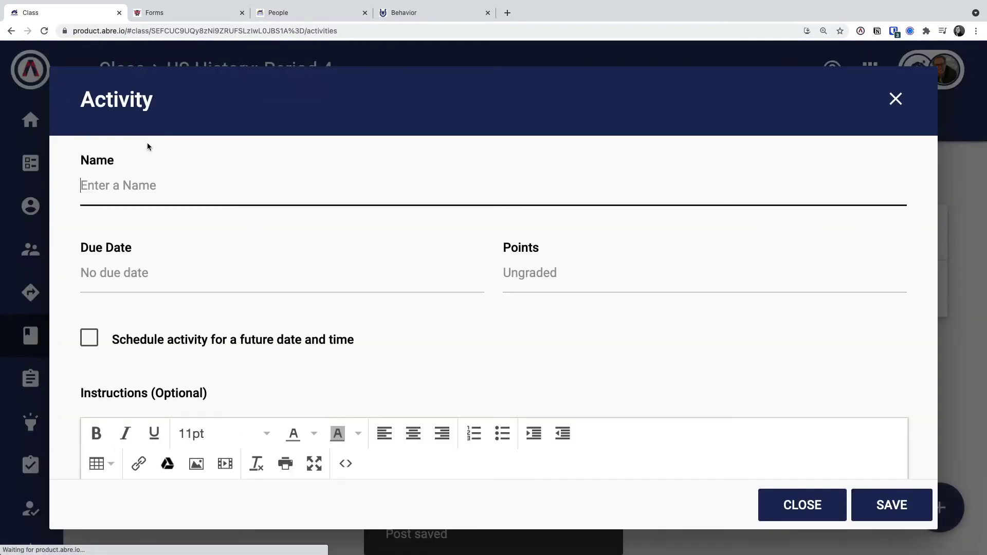
text(Quizle)
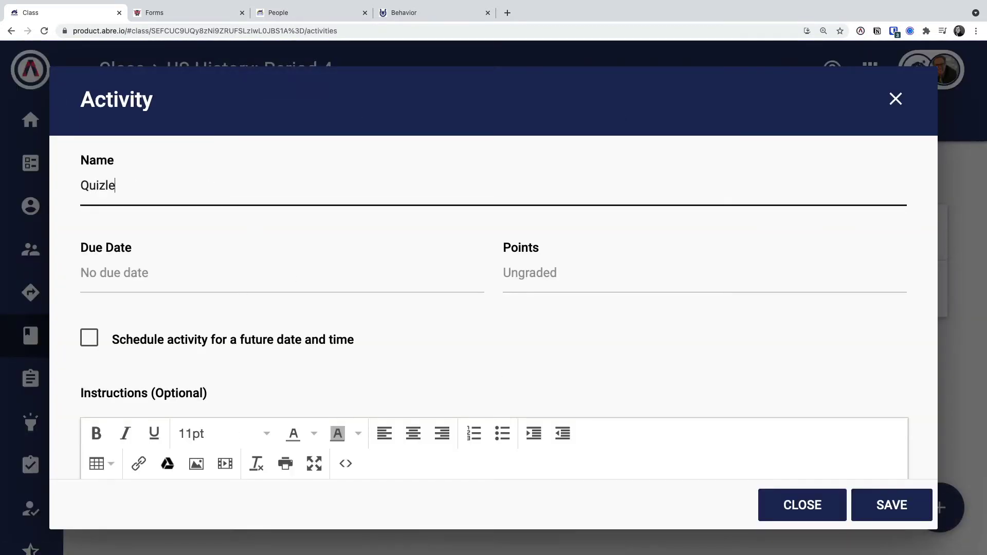
text(t Quiz)
Make the Quizlet Quiz due 2021-08-31 for 50 points and save it
click(188, 259)
click(458, 457)
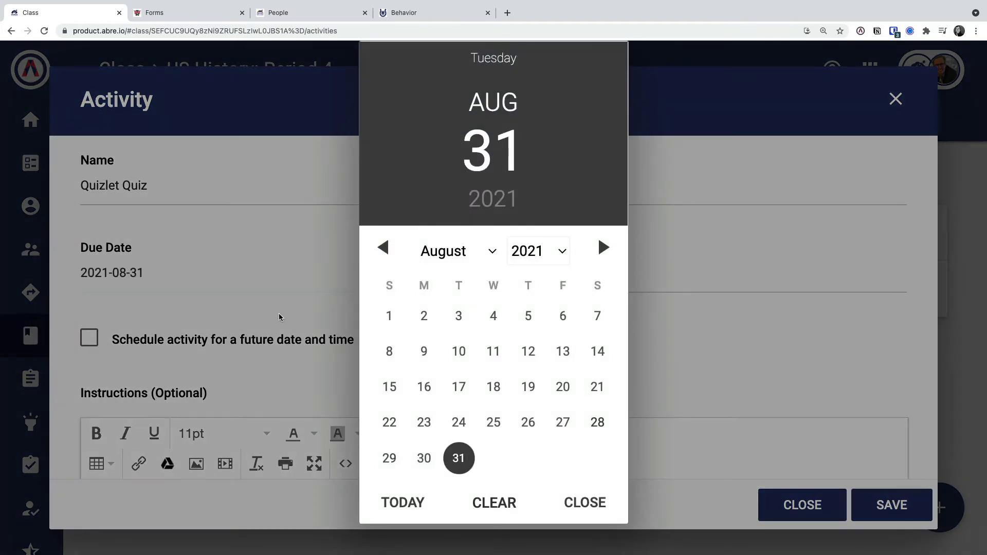
click(275, 303)
click(580, 286)
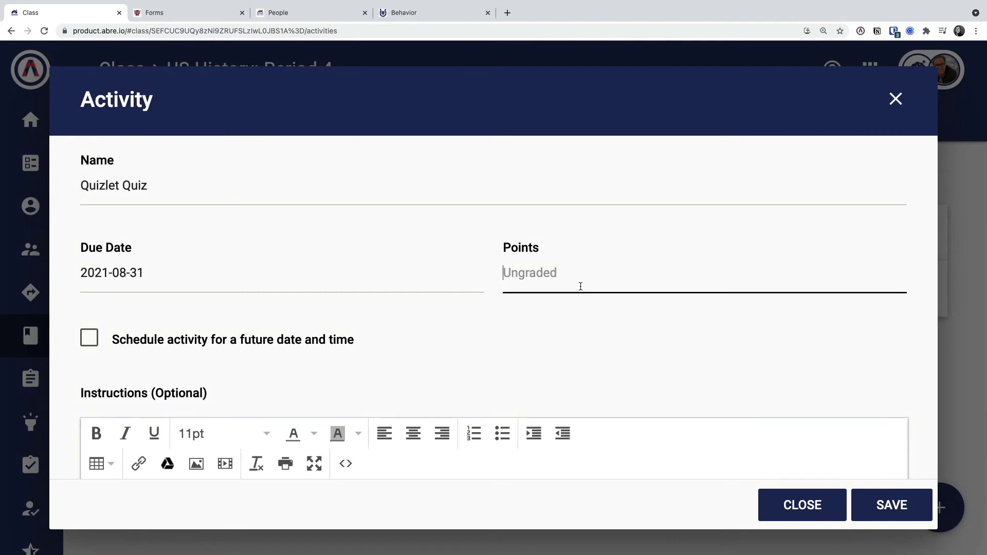
text(50)
click(498, 348)
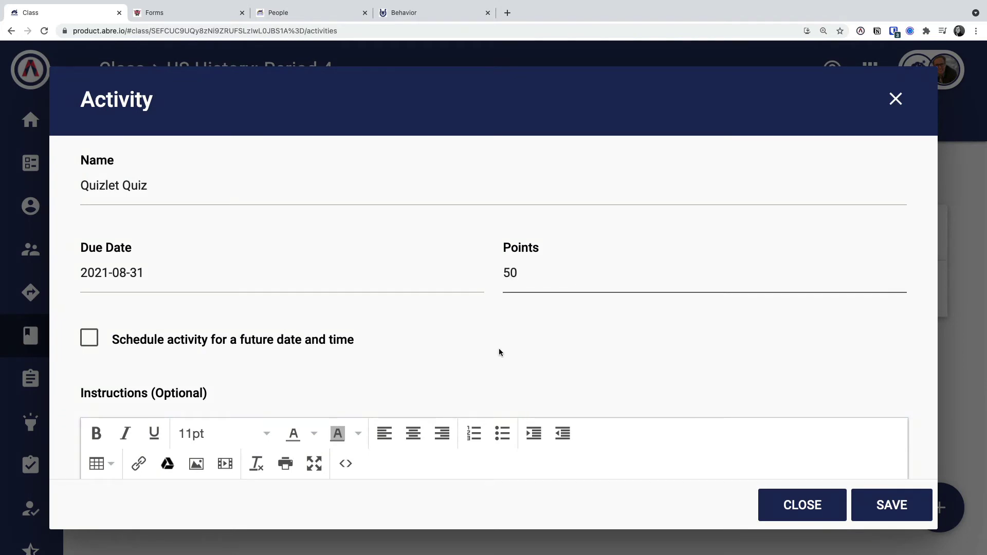
click(903, 508)
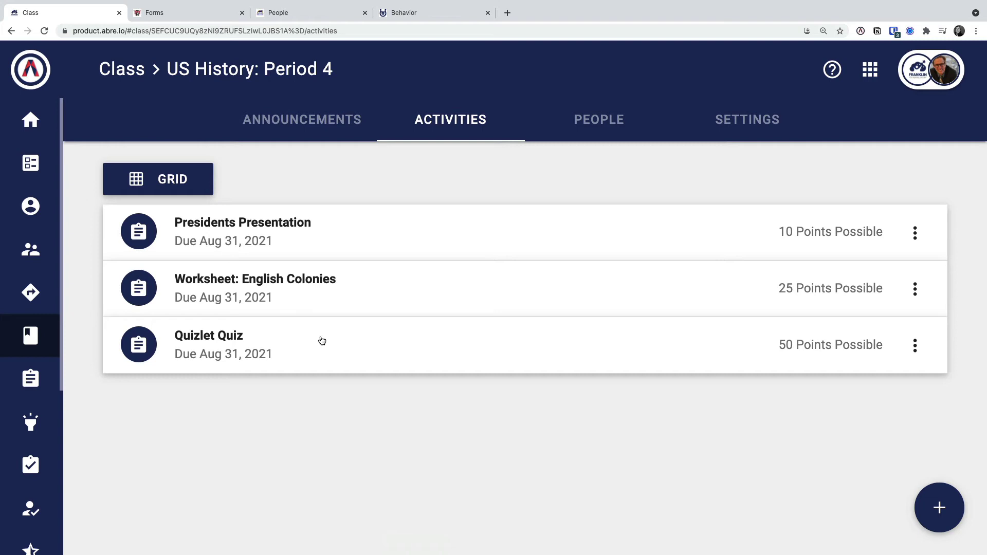
Show the activities as a grid and give the first student 10 for the presentation, 20 for the worksheet and 35 for the quiz
click(150, 187)
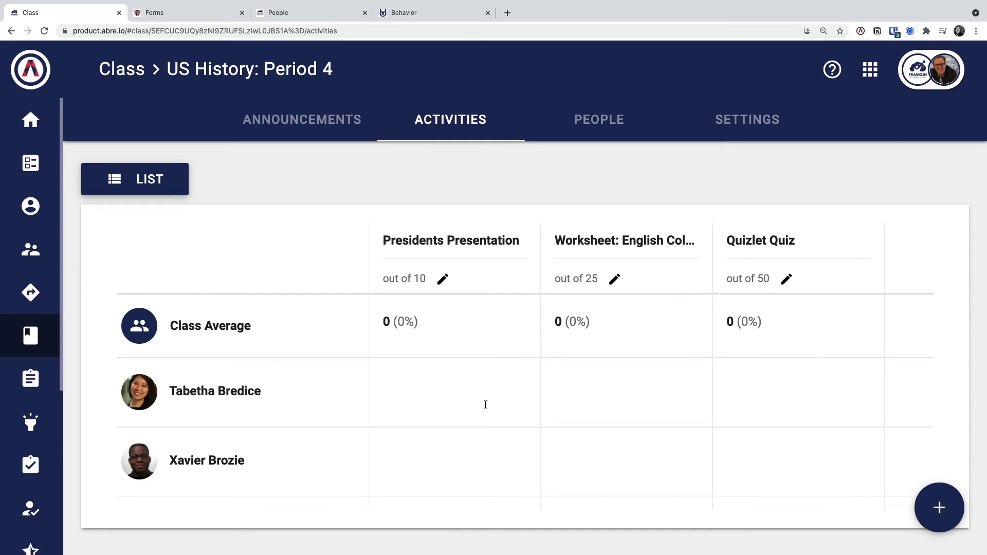
scroll(486, 405, down, 2)
scroll(486, 404, down, 3)
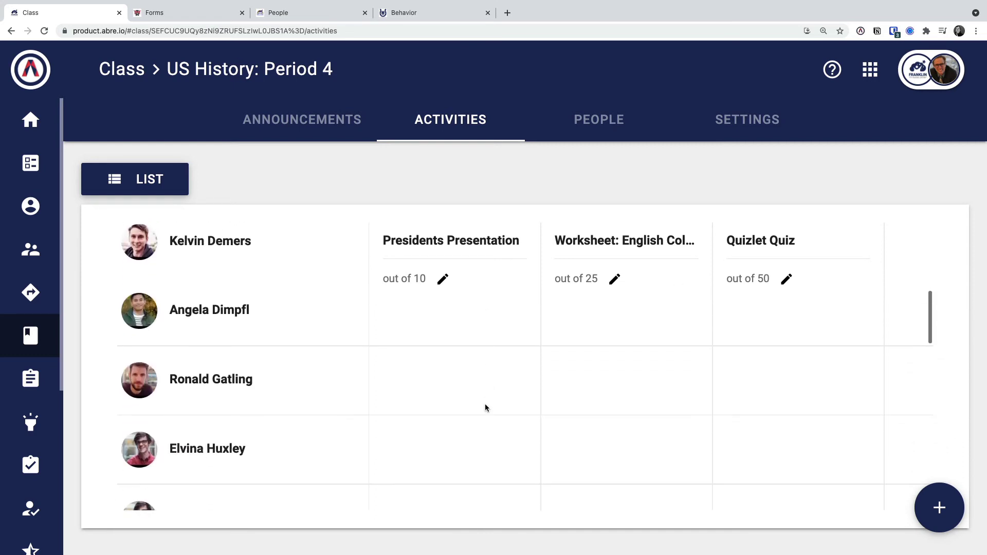
scroll(486, 404, up, 6)
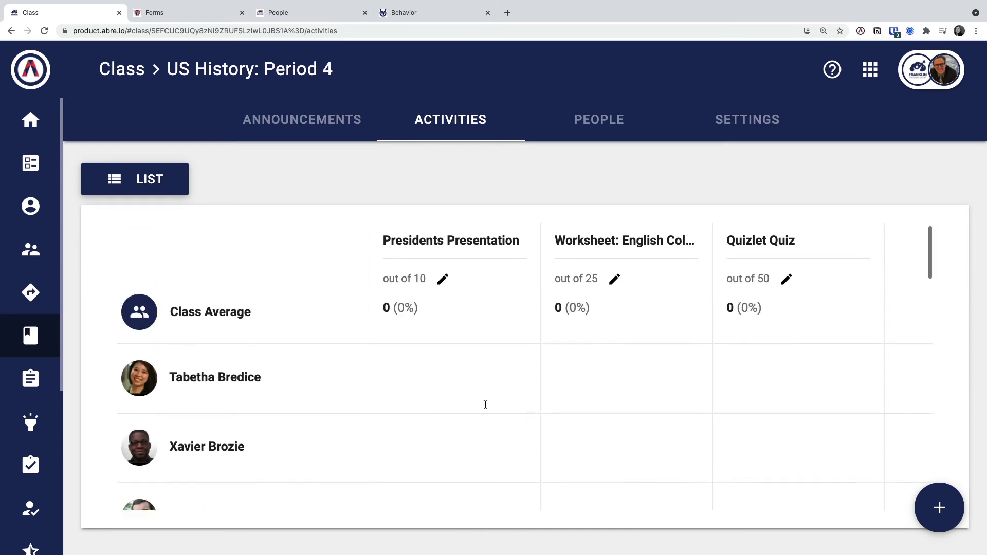
click(432, 392)
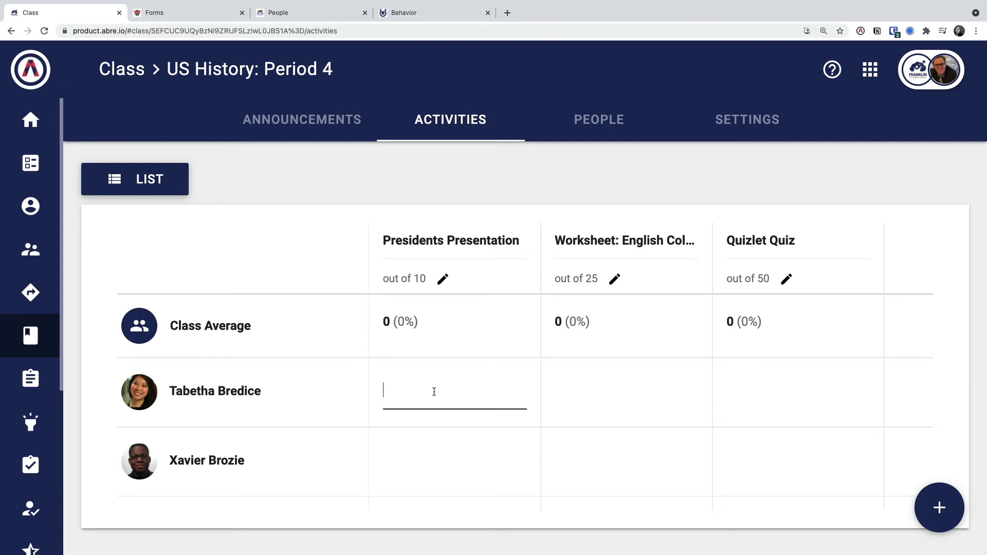
text(10)
key(Tab)
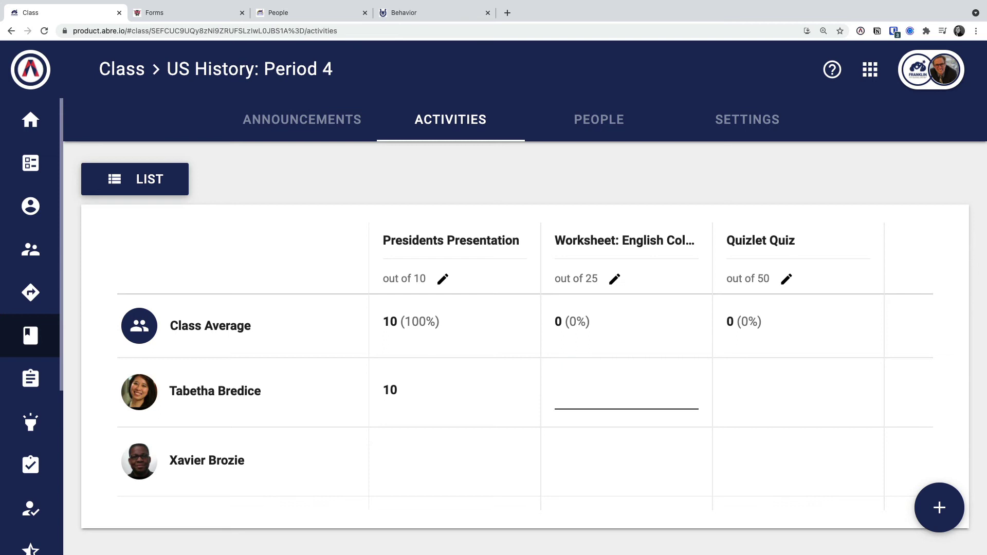
text(20)
key(Tab)
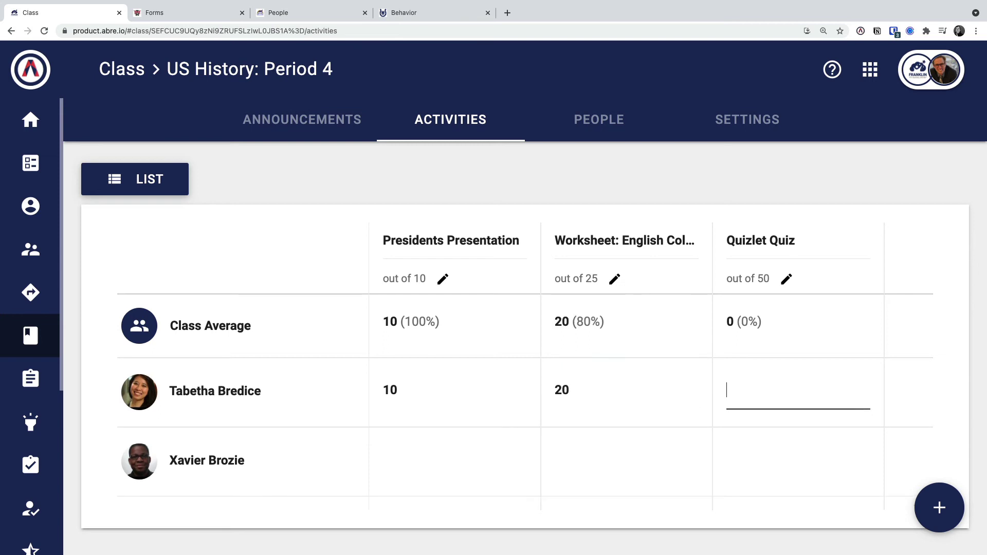
text(35)
key(Tab)
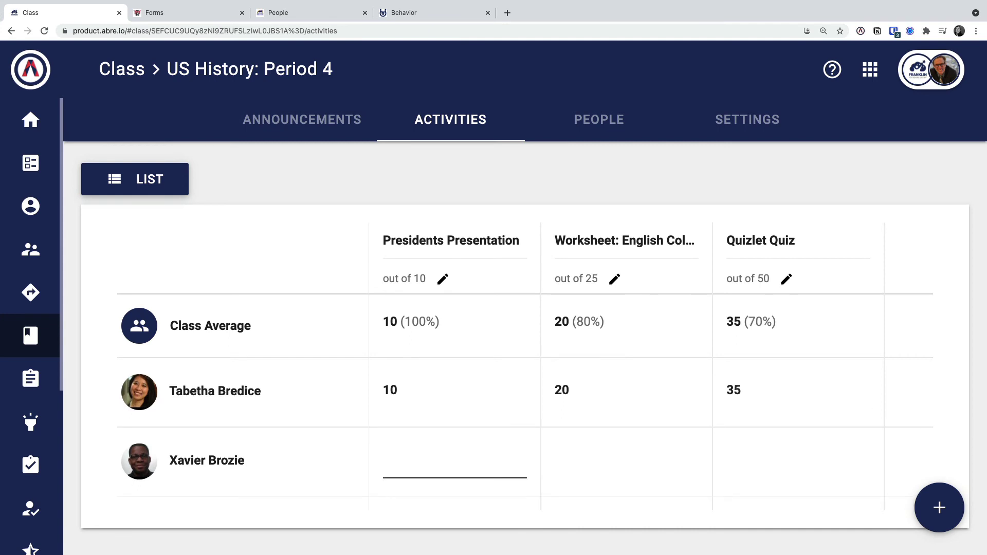
Give the second student 10 for the presentation, 25 for the worksheet and 20 for the quiz, and return to the list view
text(10)
key(Tab)
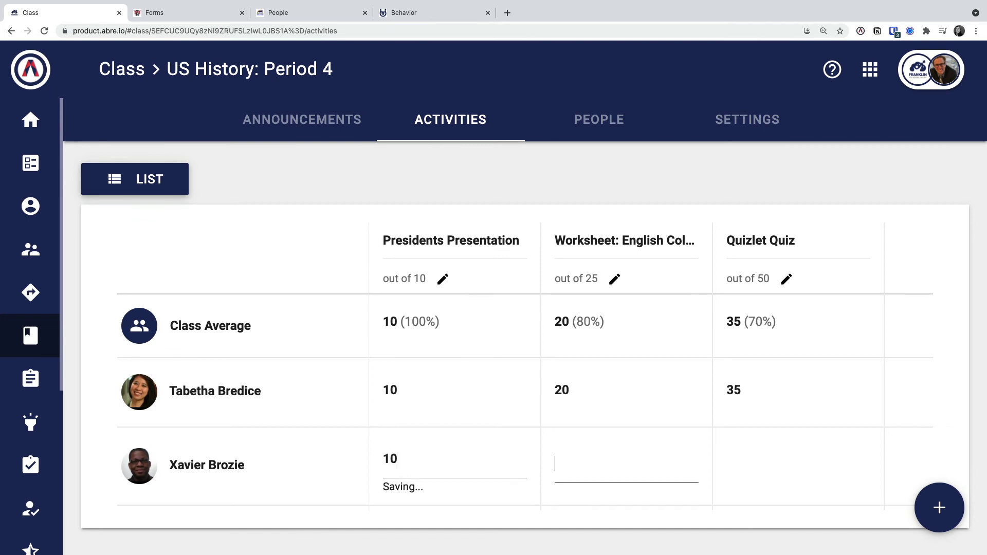
text(25)
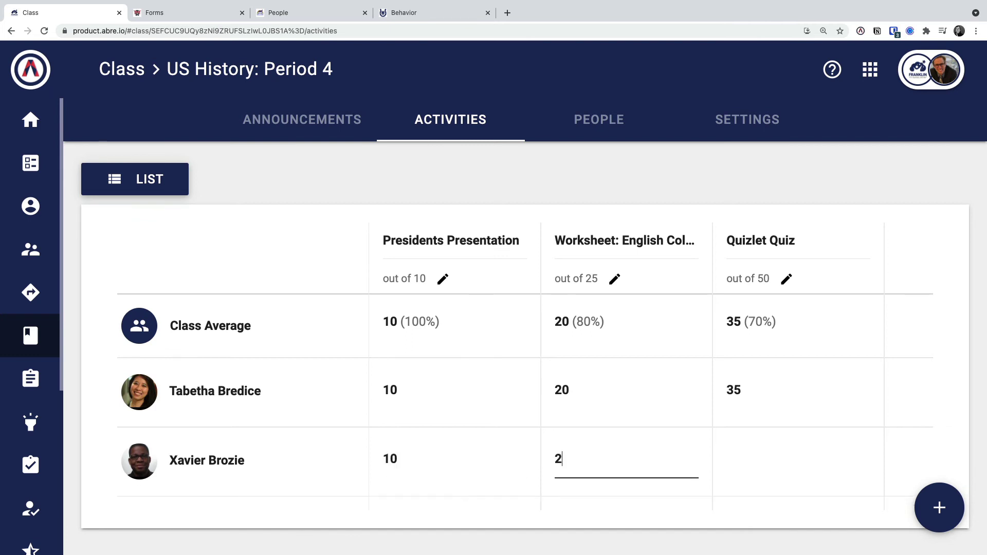
key(Tab)
text(20)
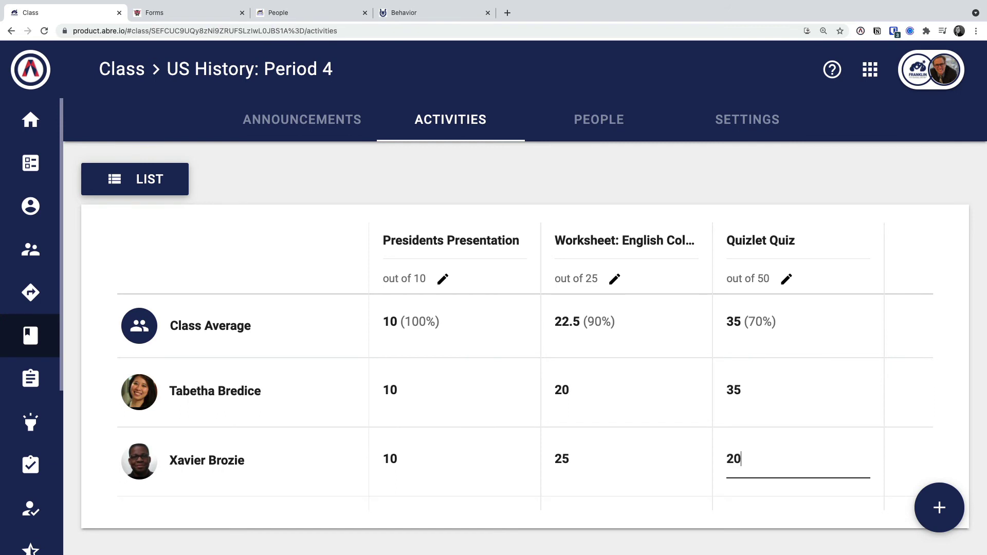
key(Tab)
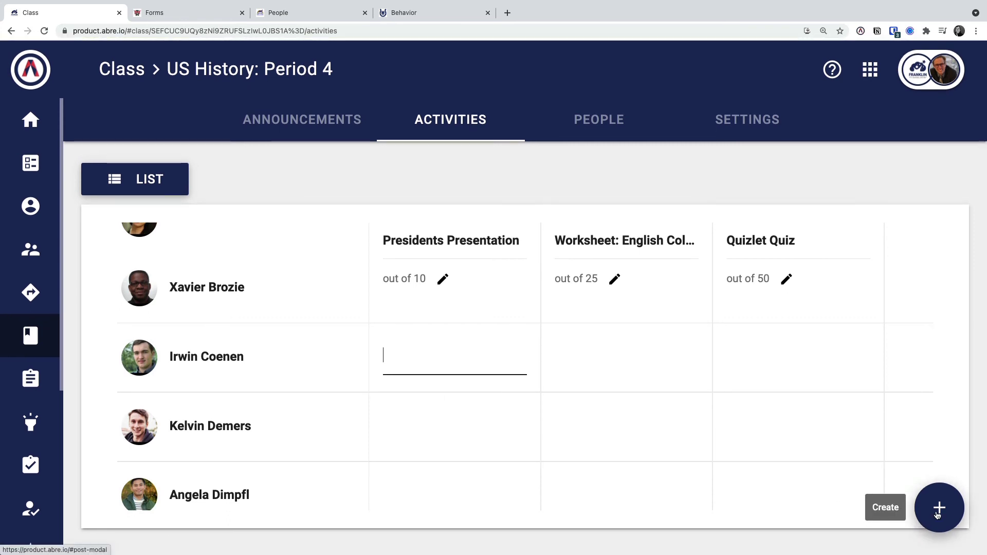
click(155, 173)
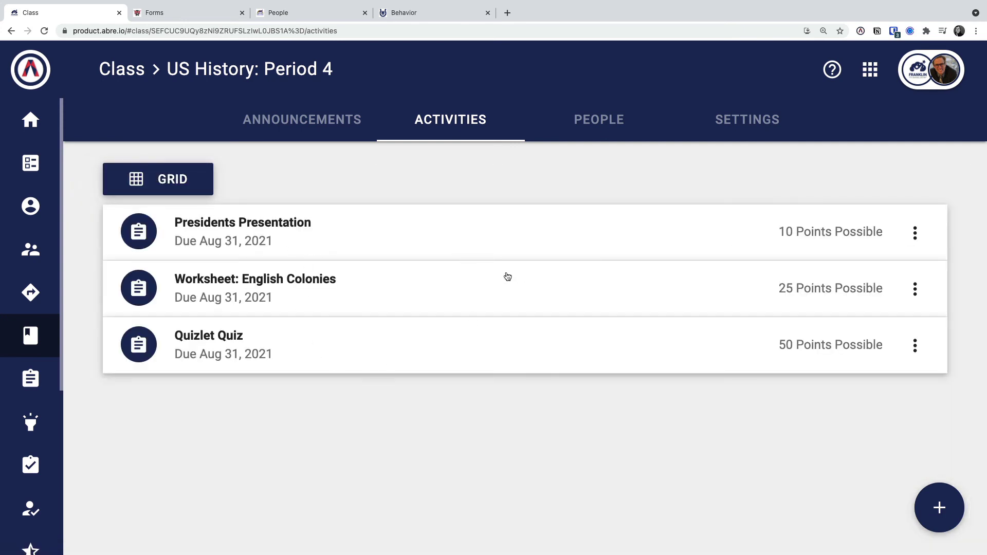
Open the Presidents Presentation activity and show its student work
click(272, 235)
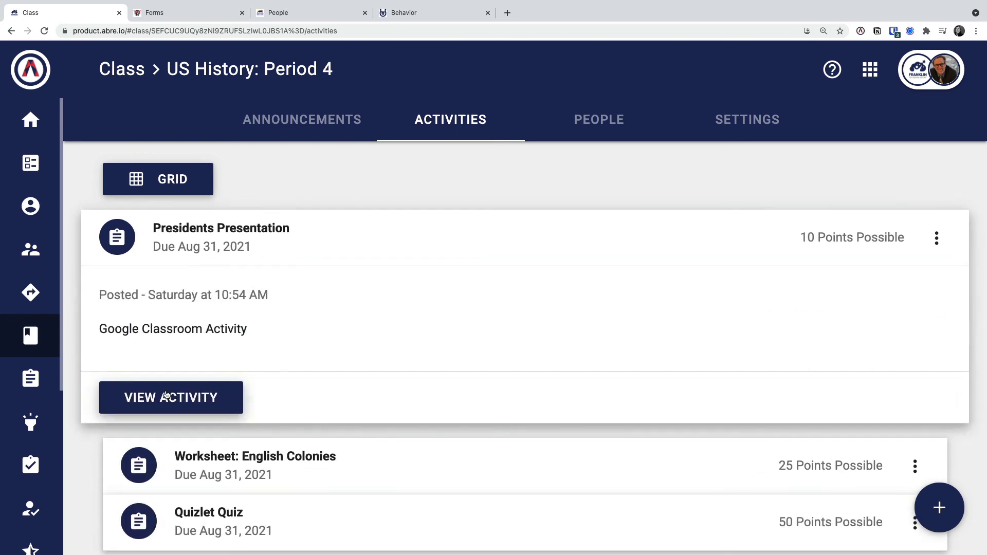
click(167, 399)
click(562, 127)
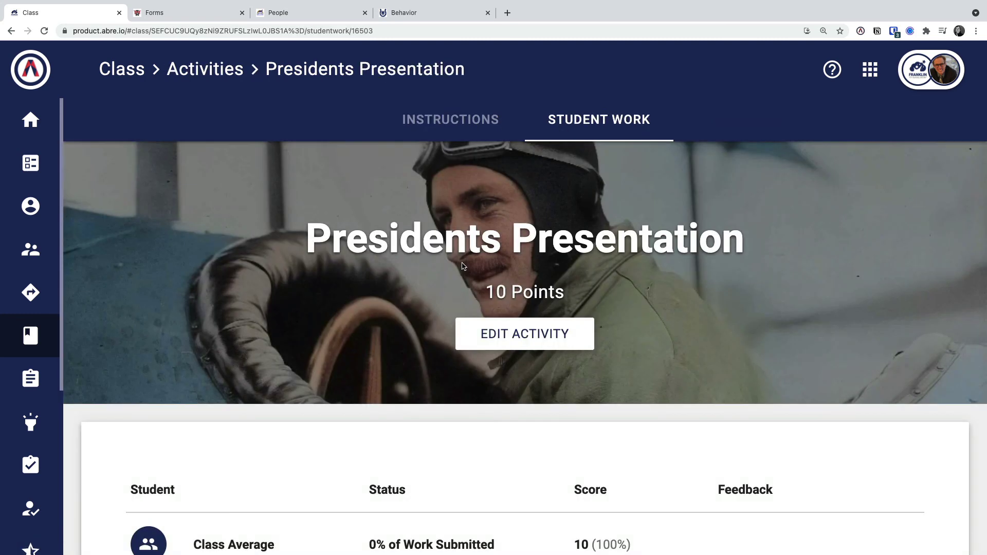
Examine the students' submission statuses, scores and feedback fields, including the status choices offered beside the first student's score
scroll(452, 282, down, 6)
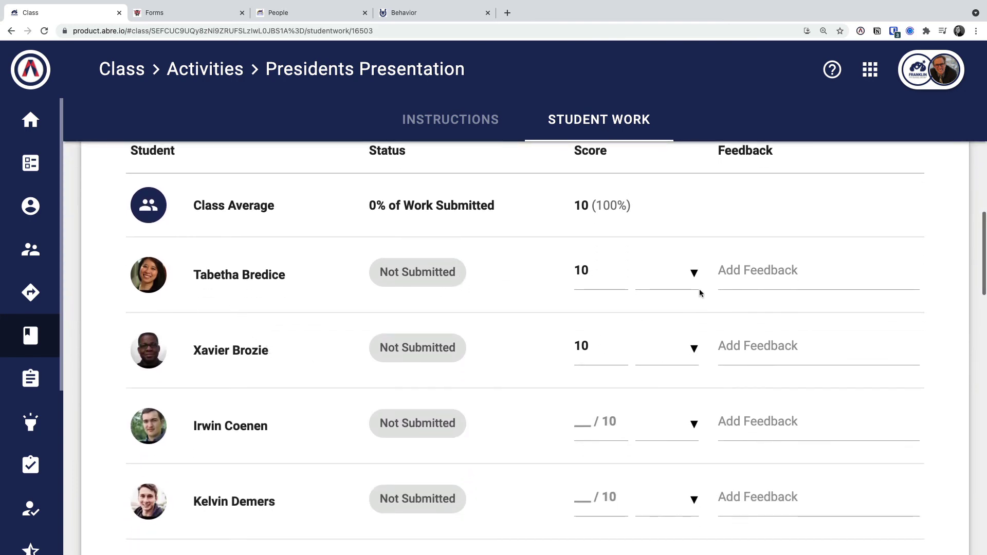
click(682, 282)
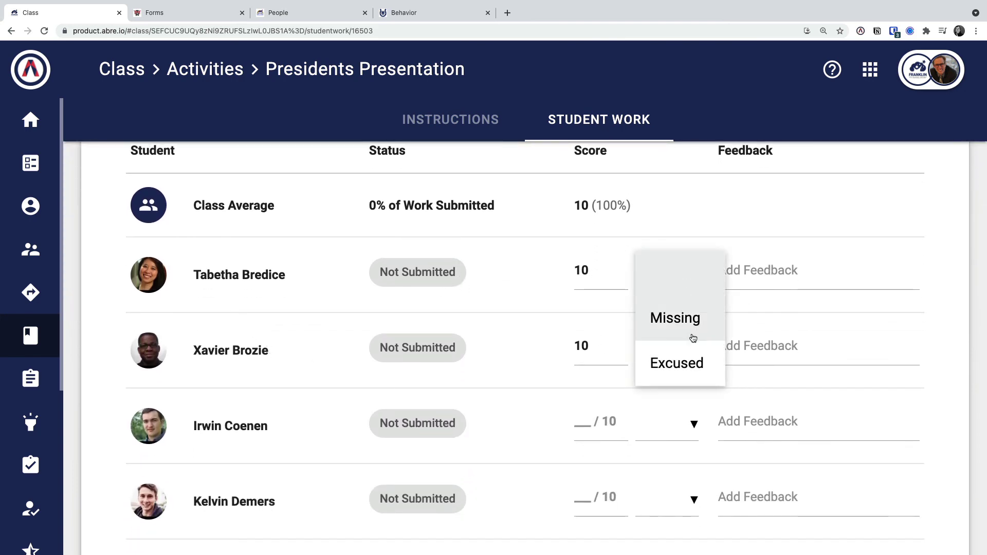
click(754, 215)
scroll(734, 237, up, 6)
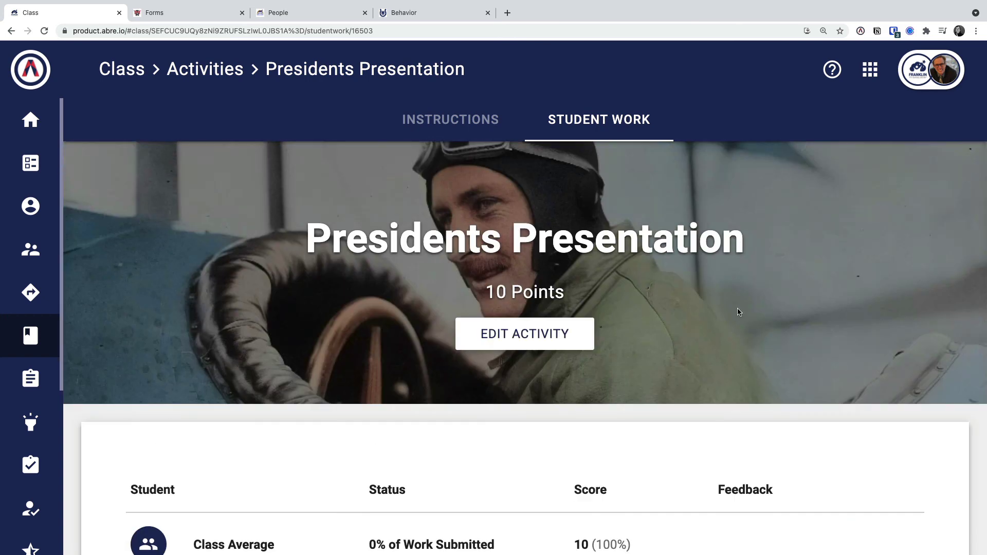
scroll(737, 308, down, 8)
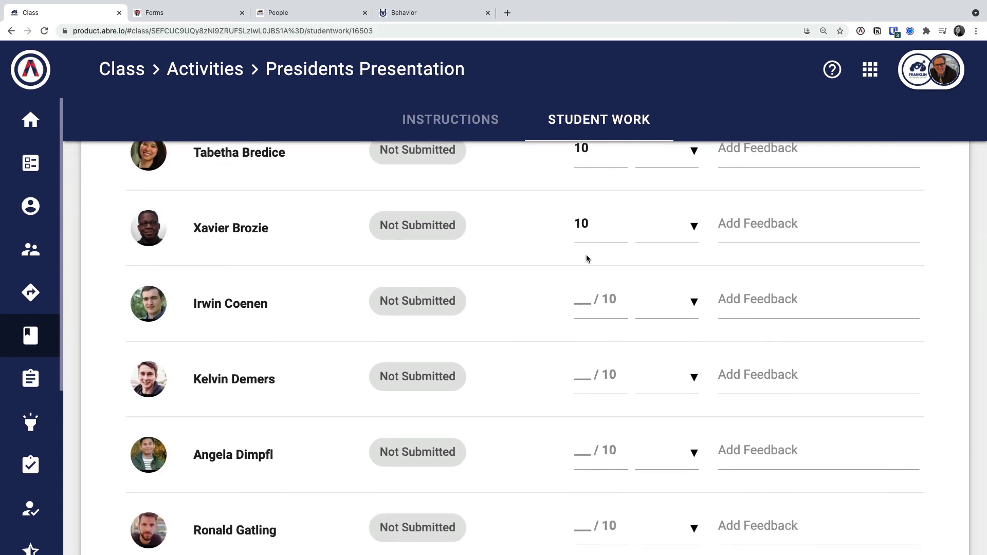
scroll(439, 253, up, 8)
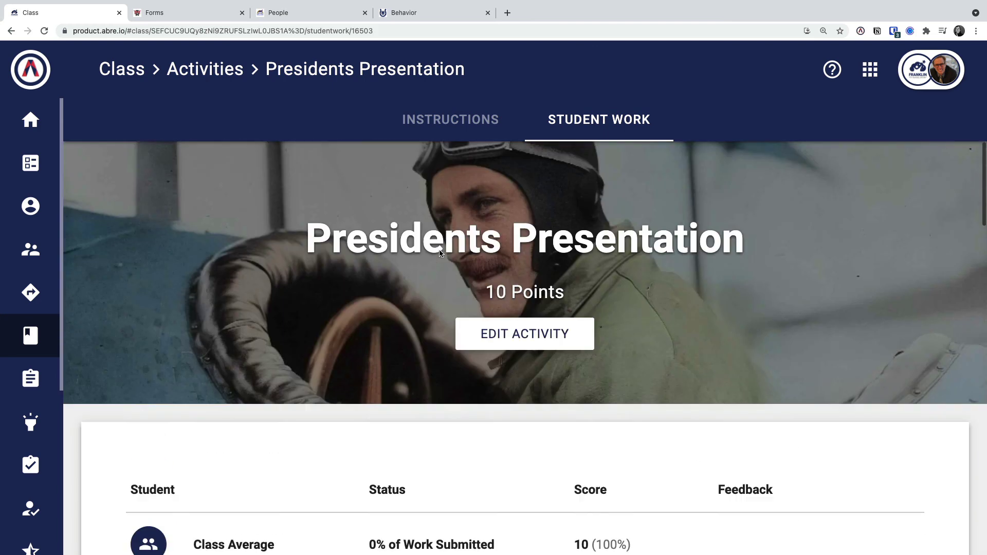